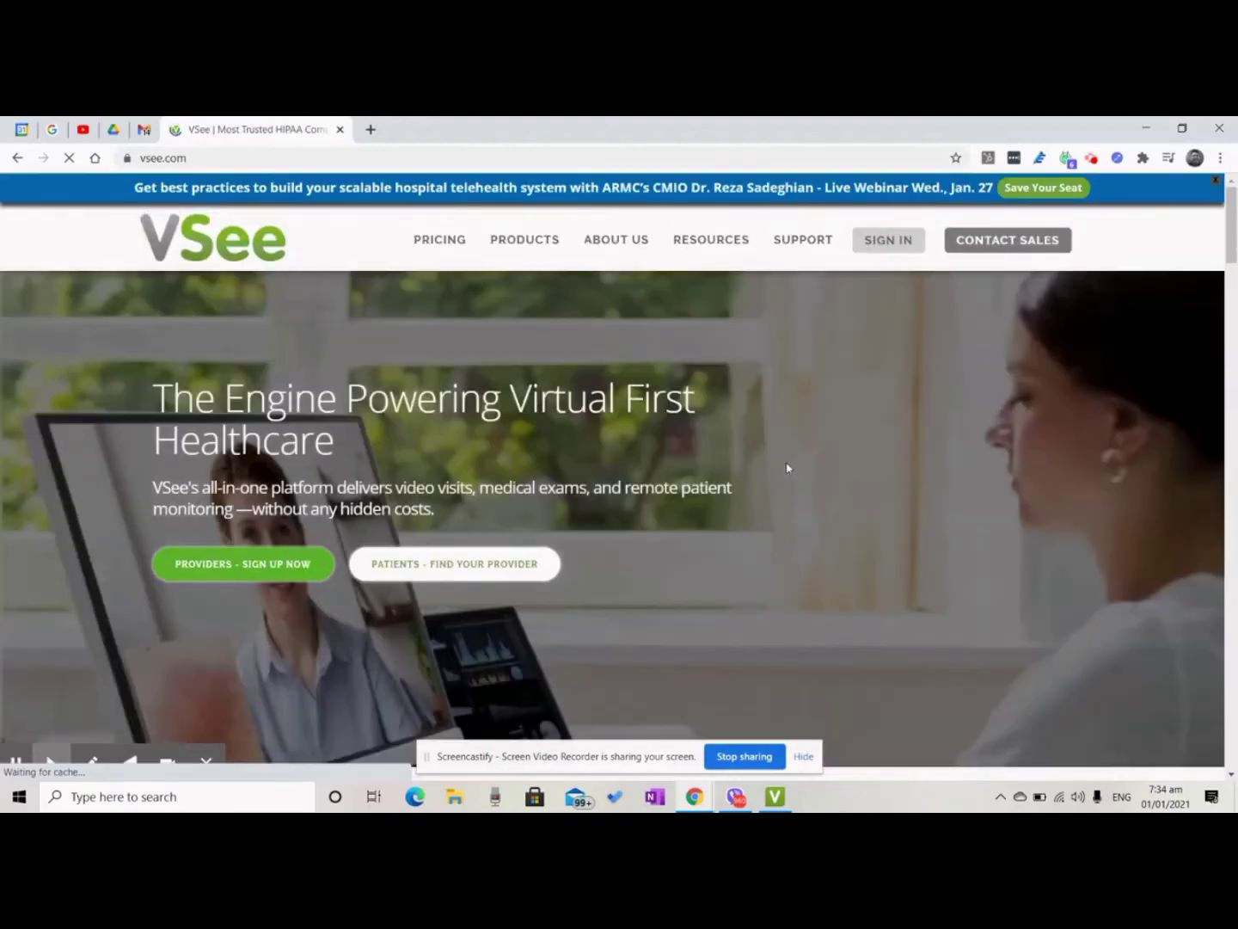
- Choose the provider option under SIGN IN to open the VSee Clinic provider login page
click(876, 249)
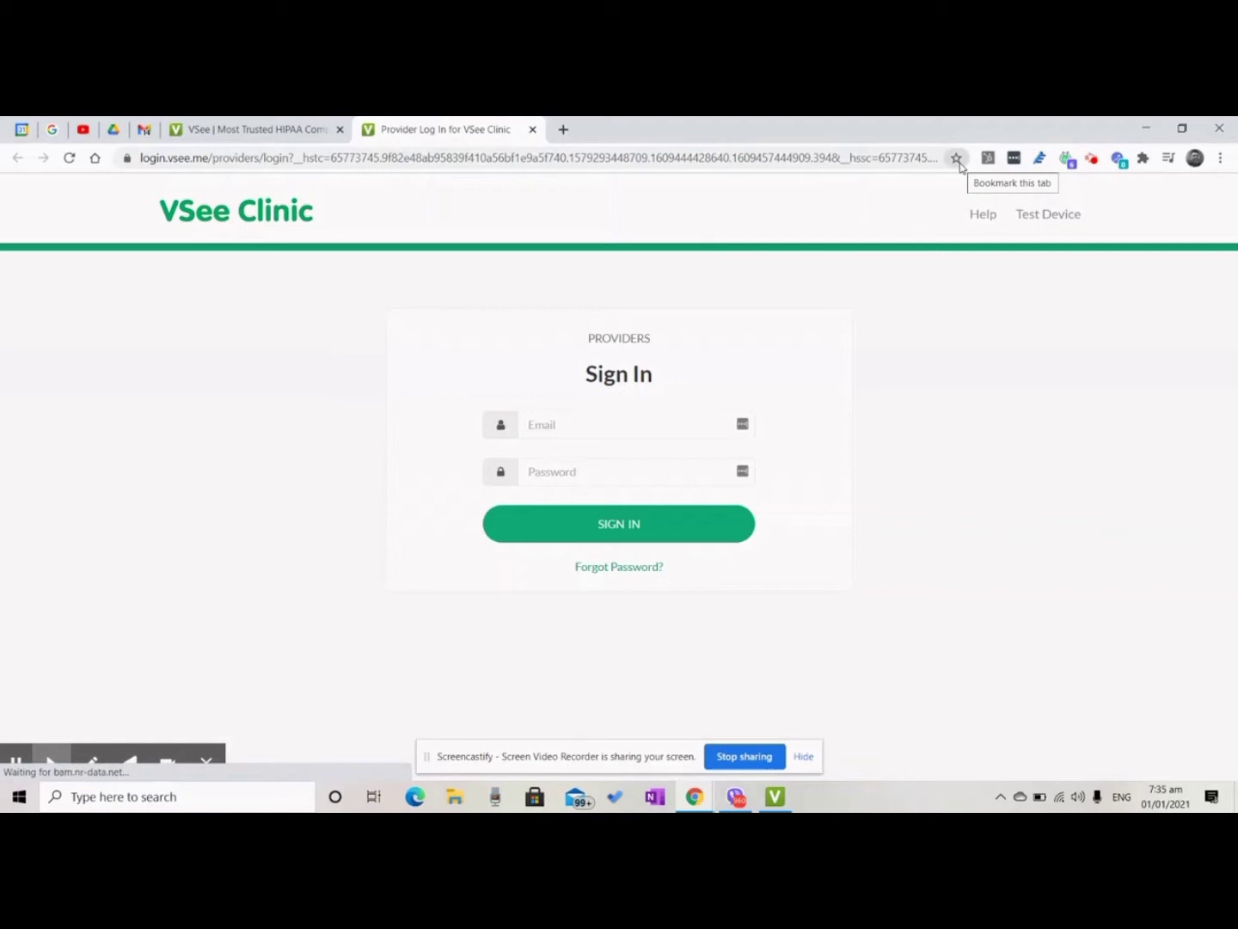
- Bookmark the provider Sign In page as 'Provider Log In for VSee Clinic'
click(959, 164)
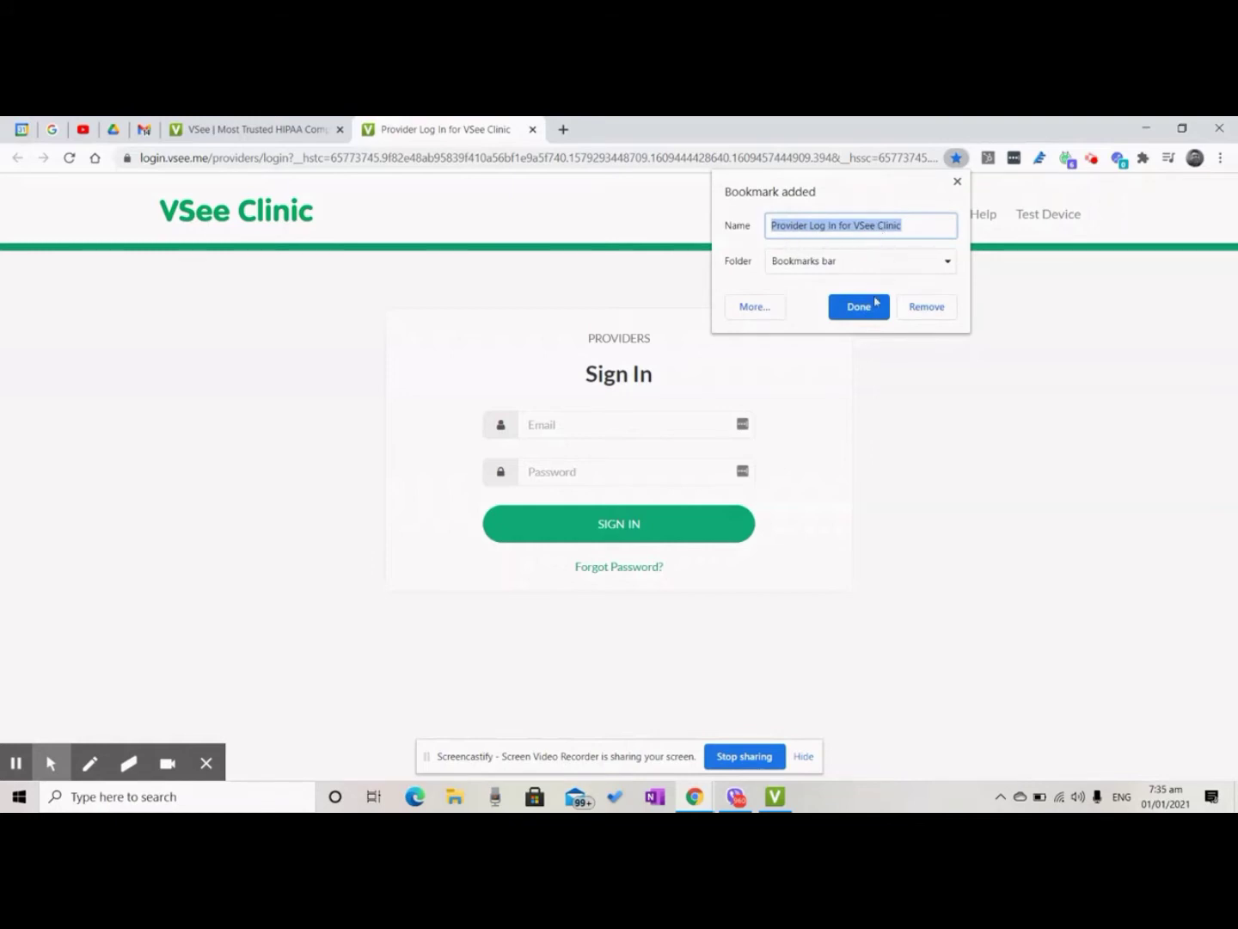
click(875, 313)
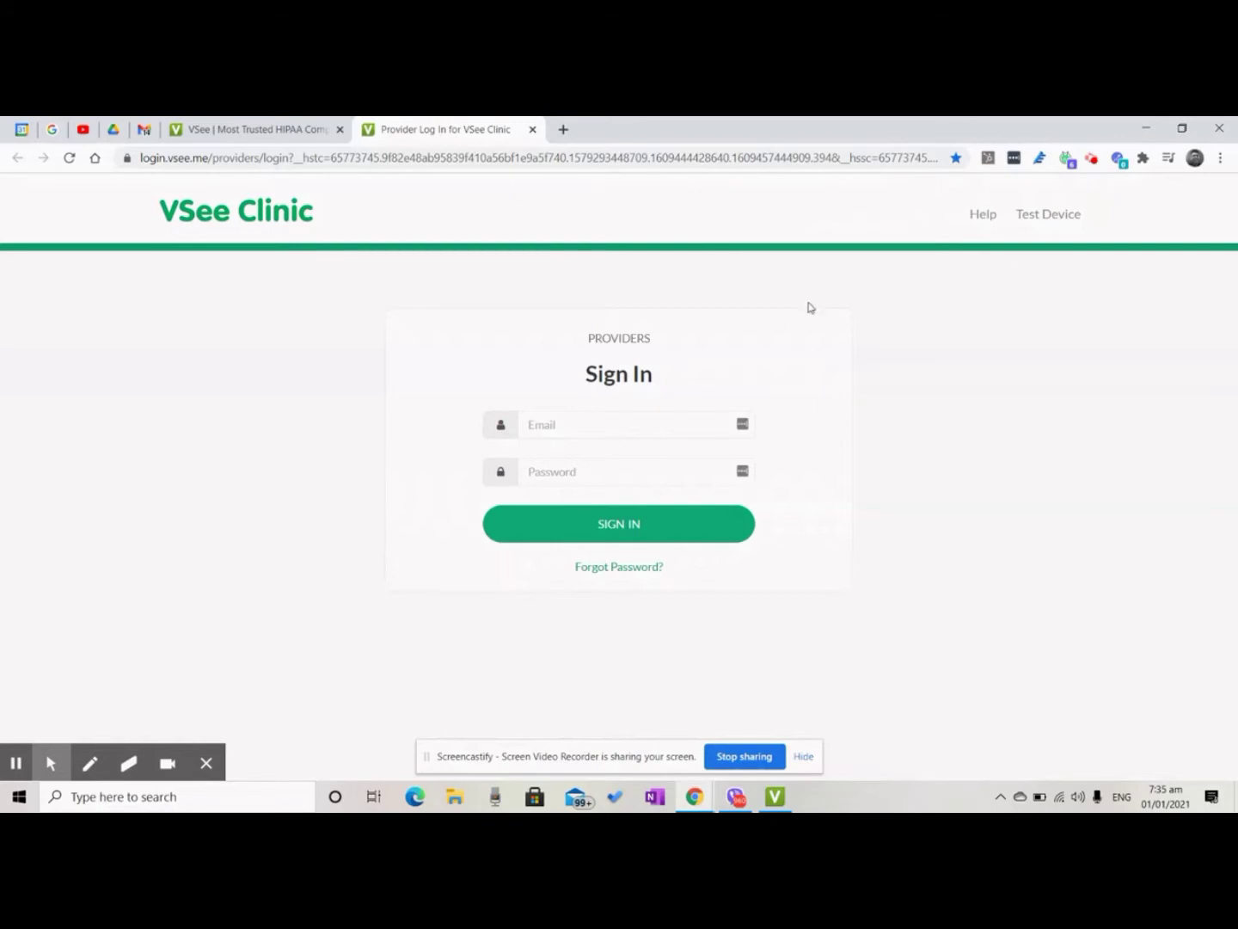
- Show Chrome's Bookmarks menu down to the new 'Provider Log In for VSee Clinic' entry
click(1218, 159)
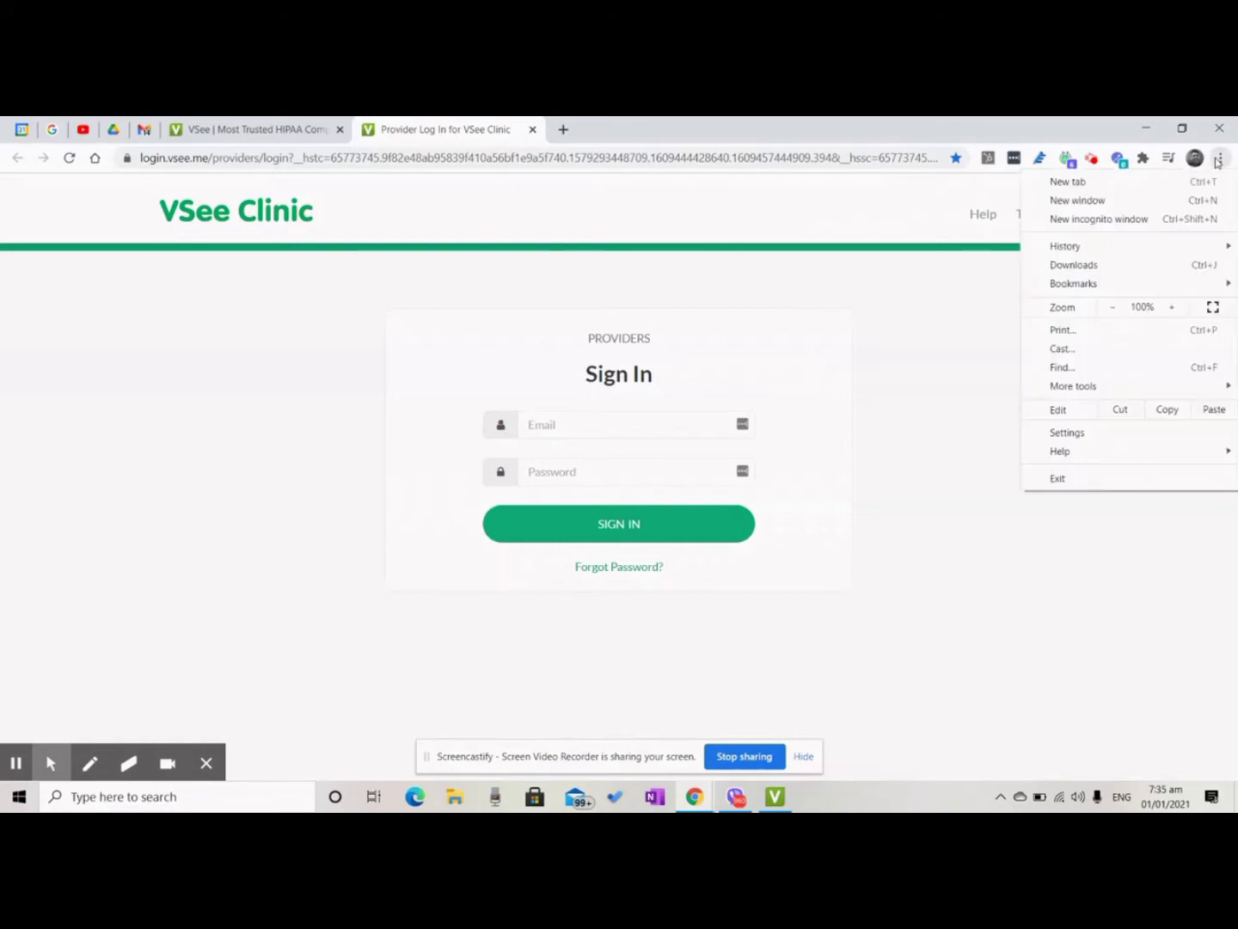
mouse_move(1162, 280)
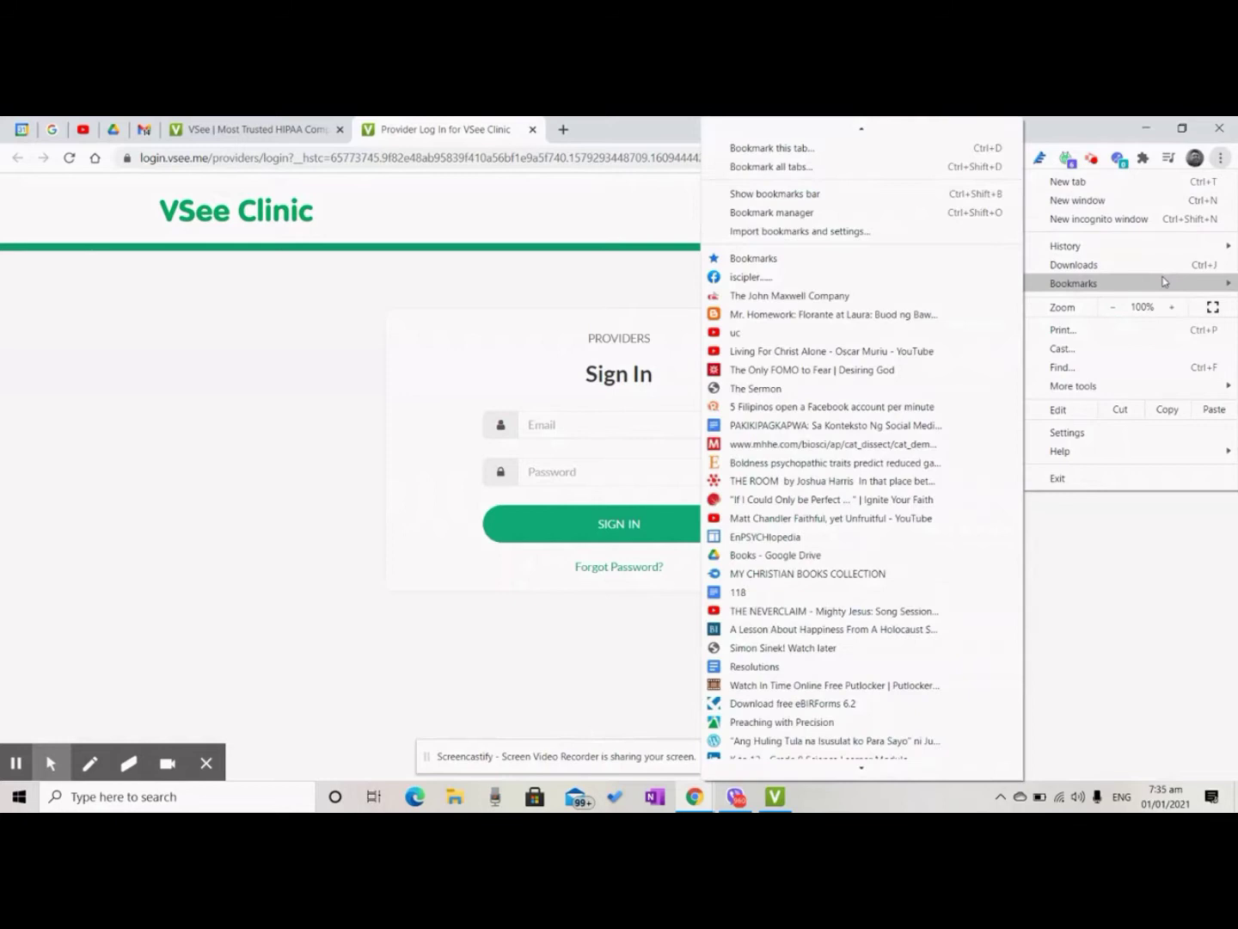
scroll(943, 464, down, 5)
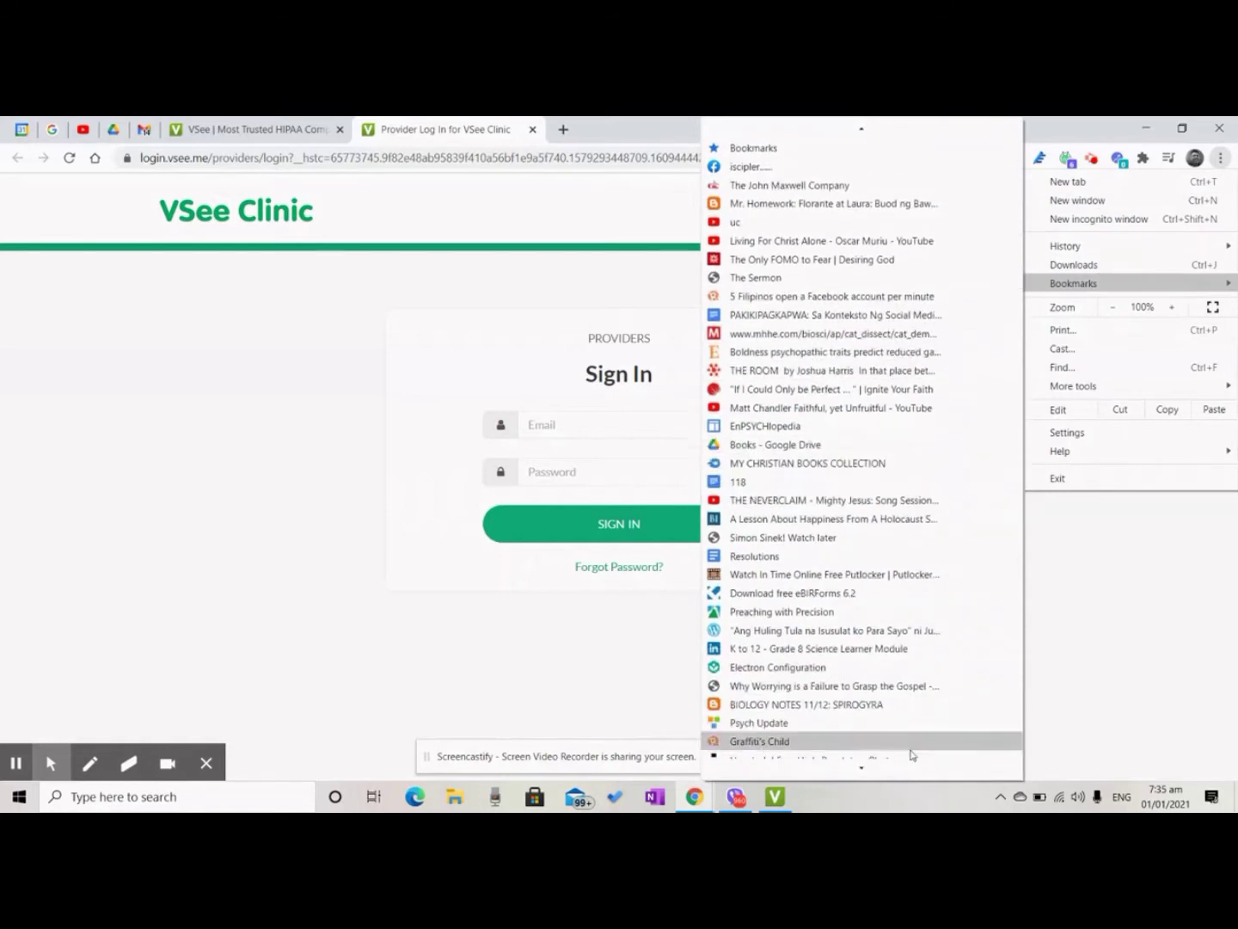
scroll(897, 774, down, 10)
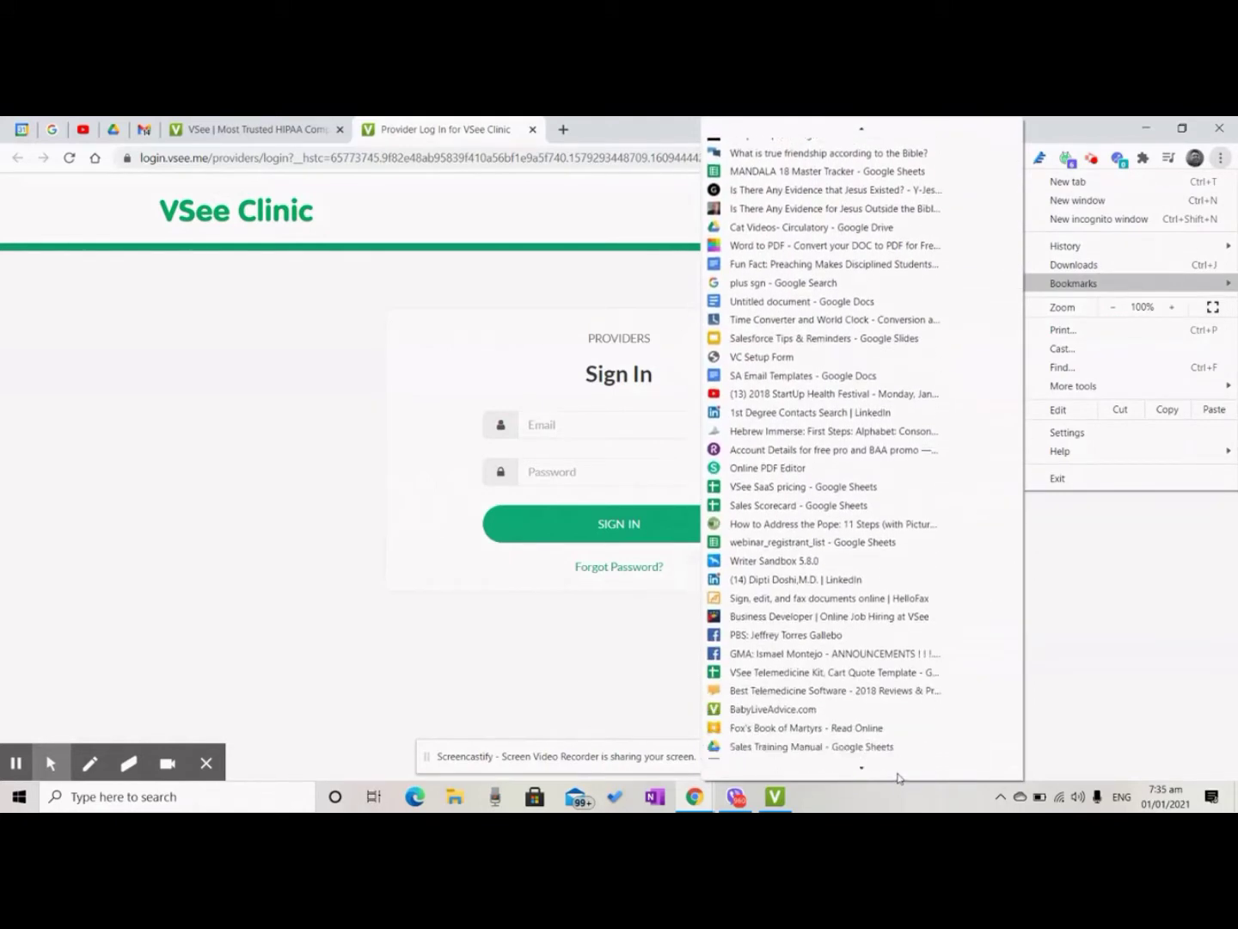
scroll(898, 779, down, 10)
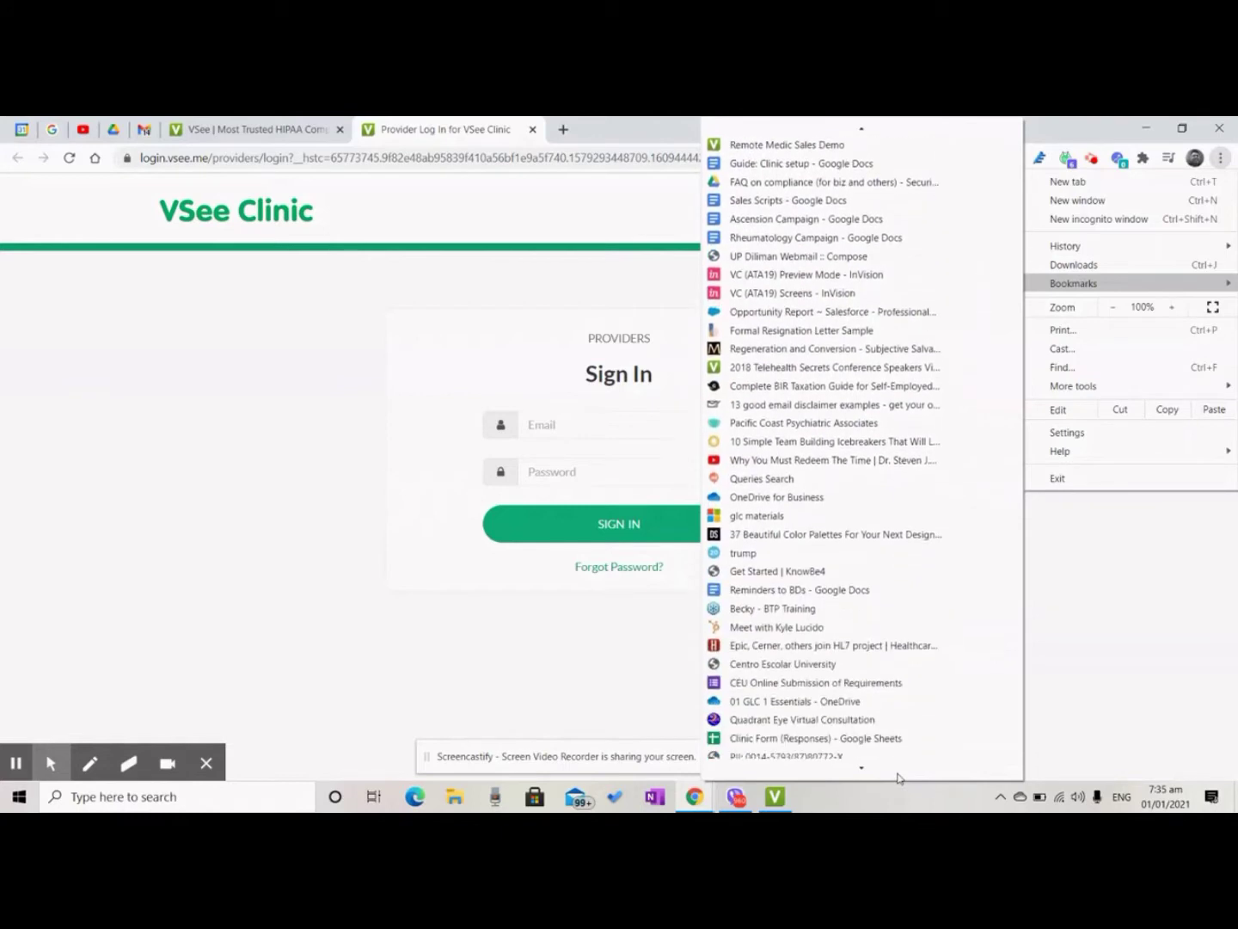
scroll(898, 778, down, 3)
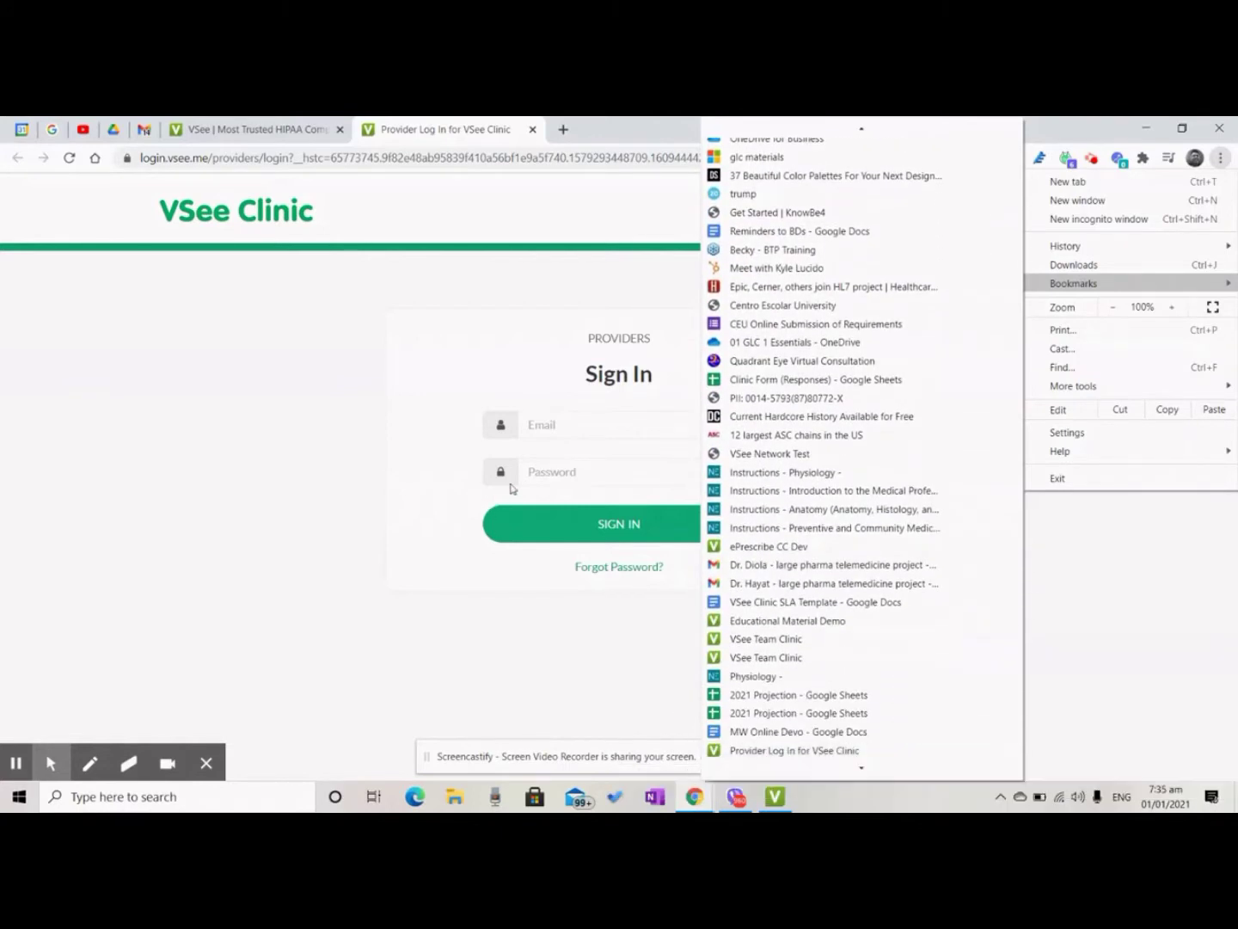
- Sign in with the provider's e-mail address and account password
click(557, 427)
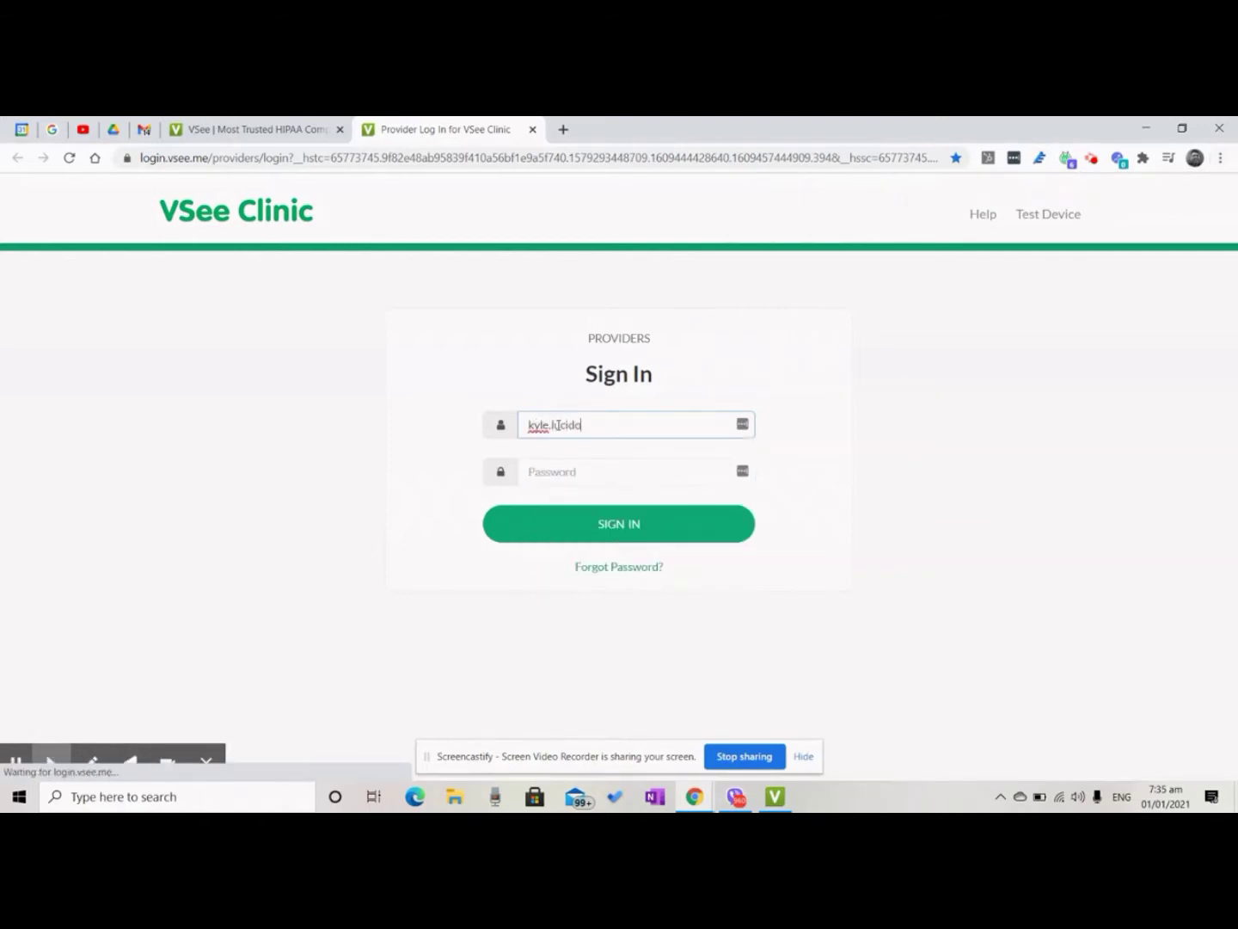
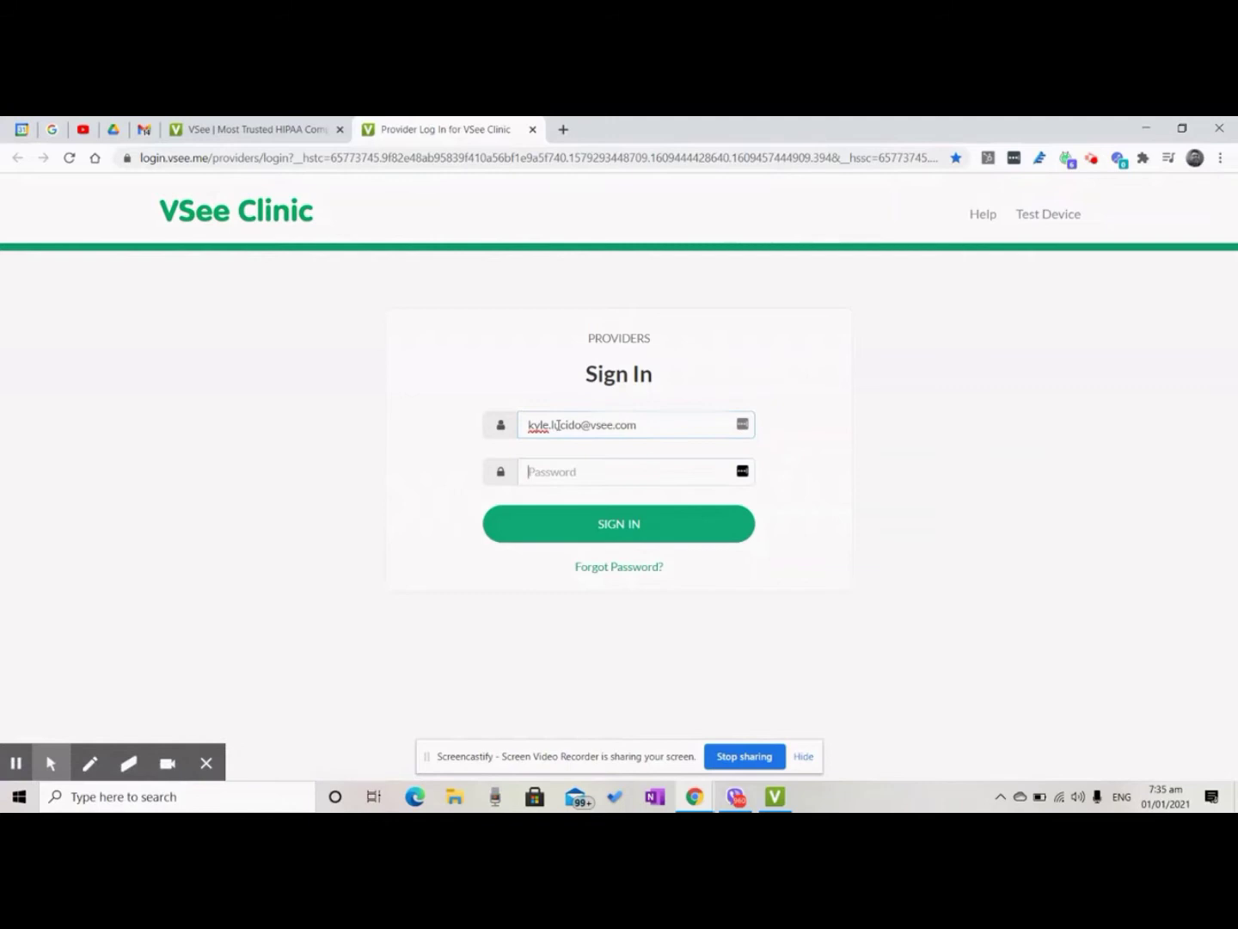
key(Tab)
text(*****)
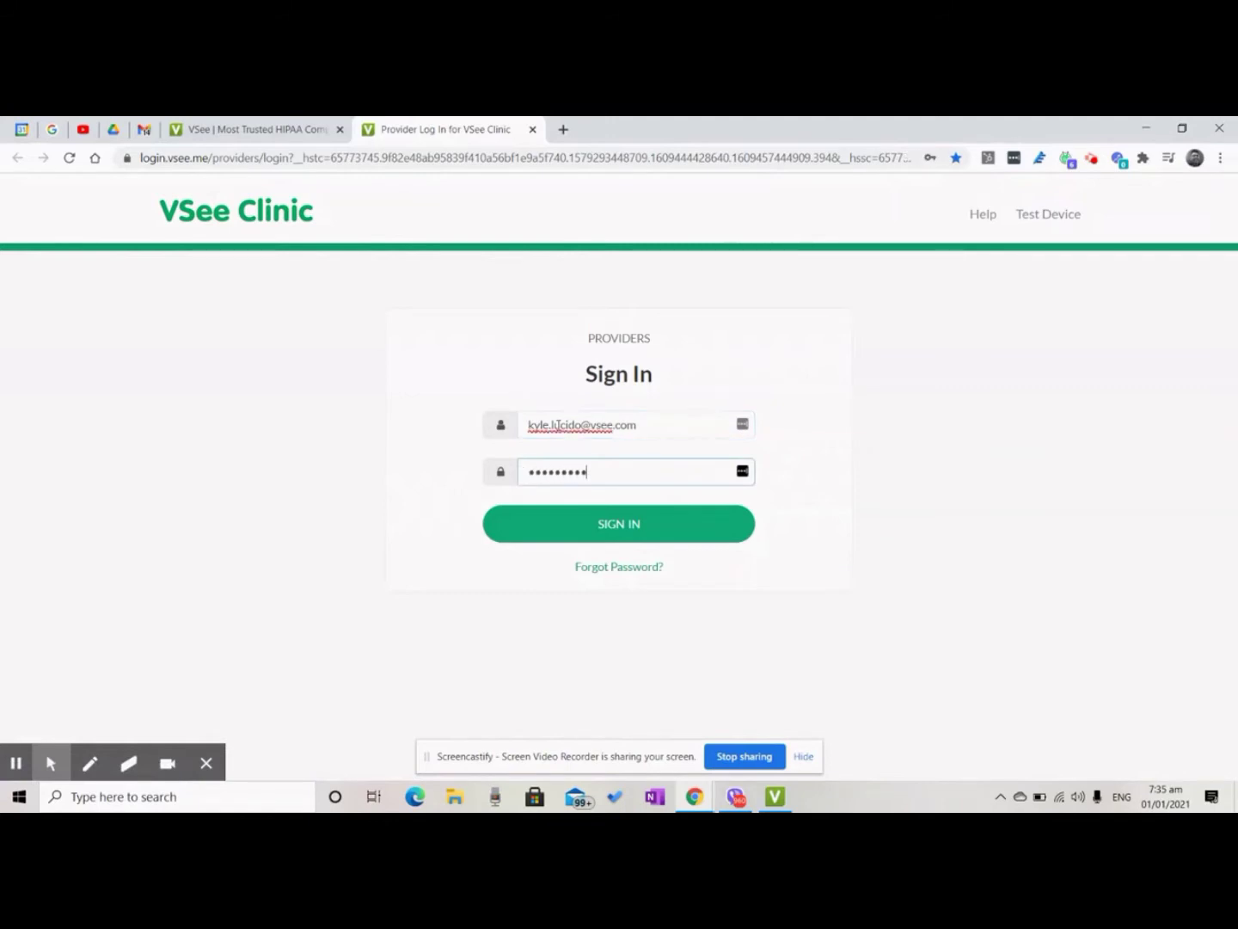
key(Return)
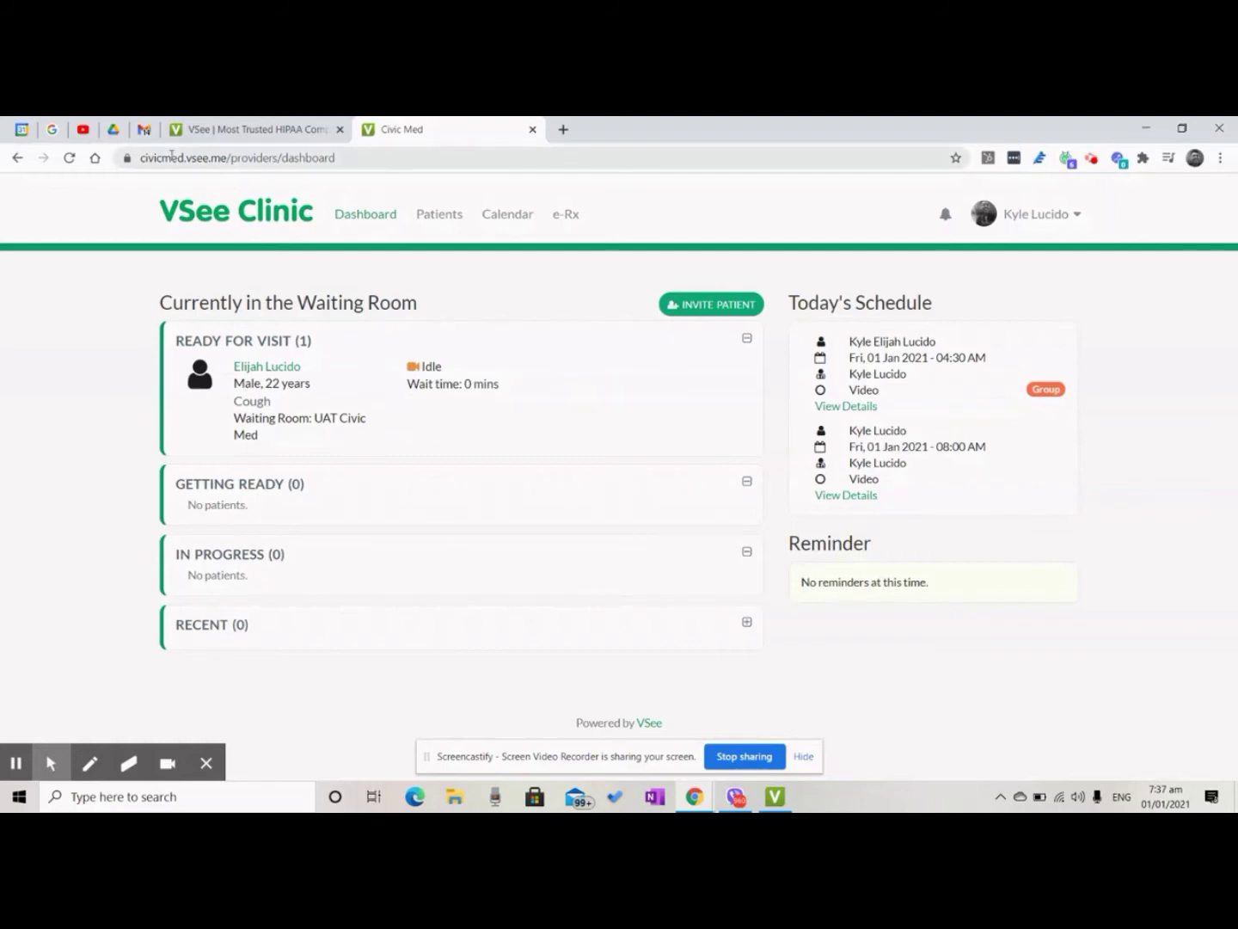
- Open the Ready for Visit patient's page and start a video call with them
click(264, 368)
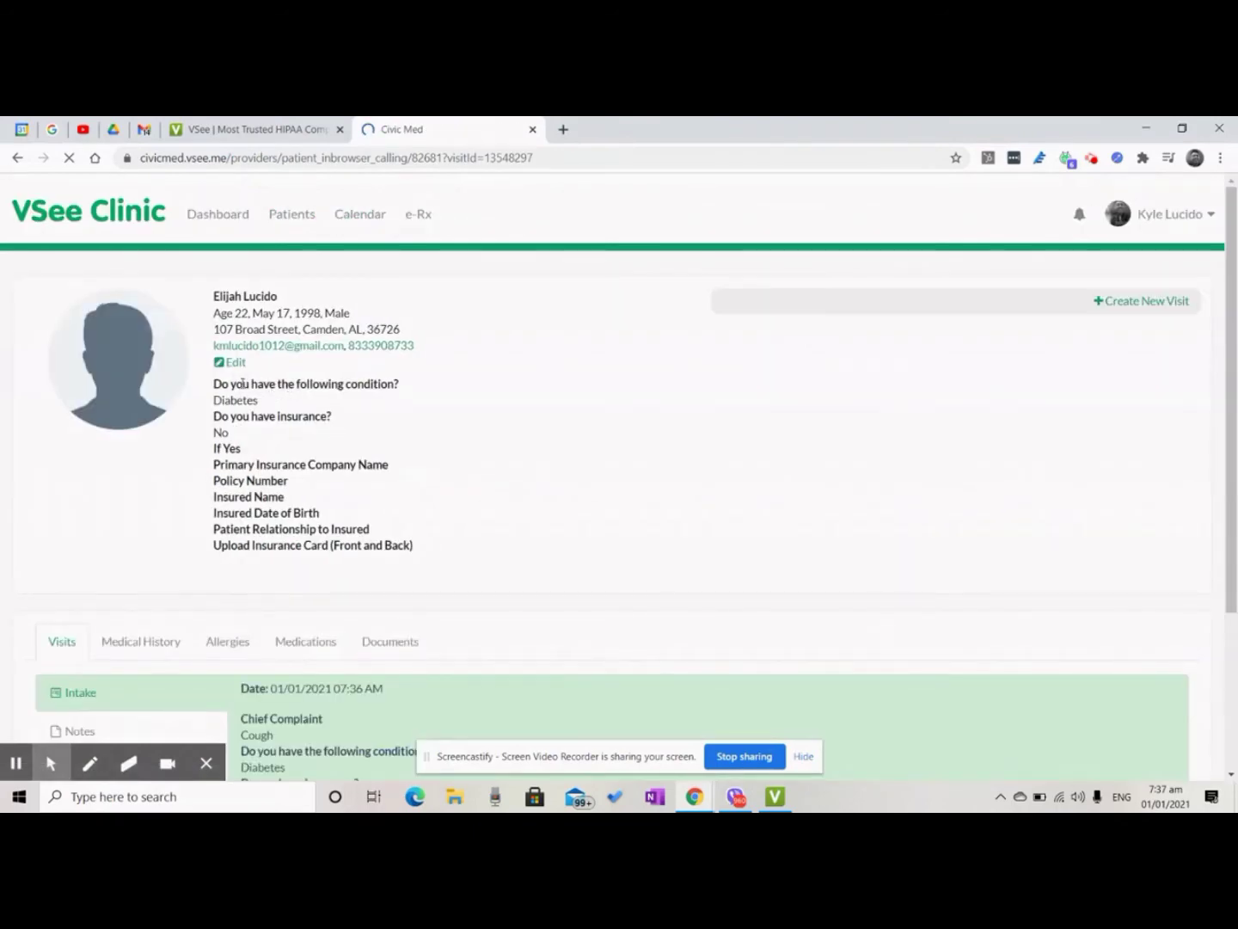
scroll(249, 387, down, 1)
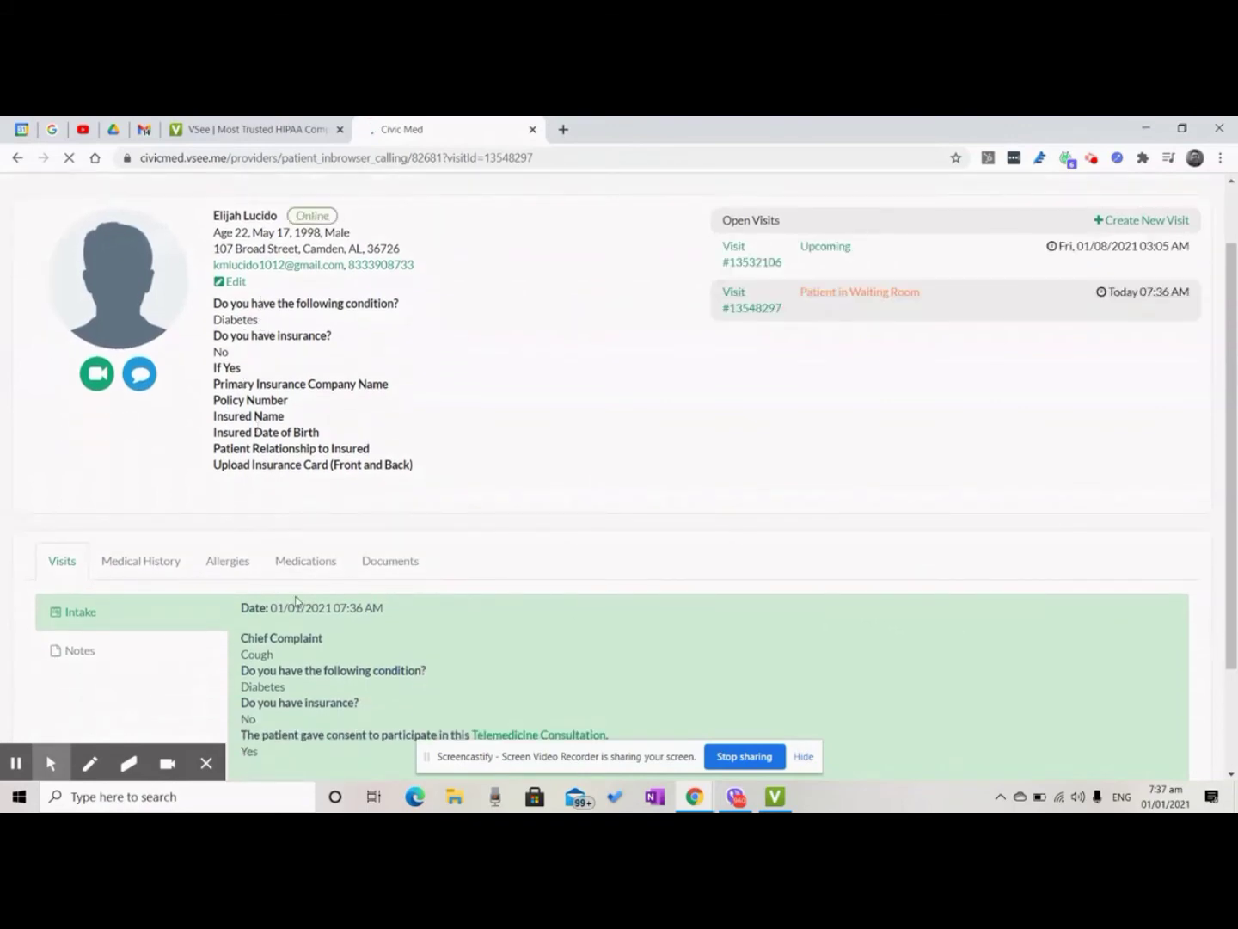
scroll(254, 629, down, 2)
scroll(262, 578, up, 3)
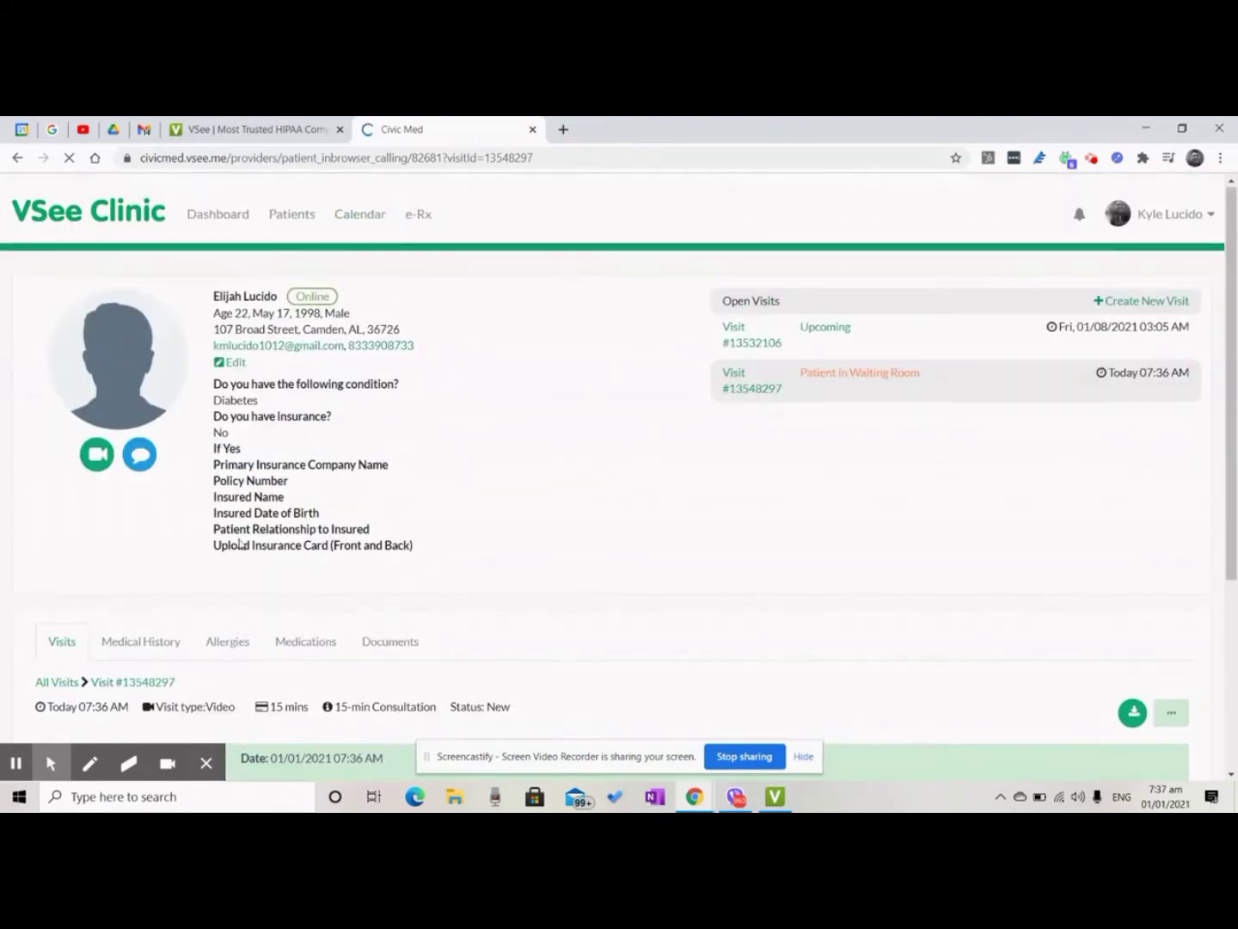
click(104, 457)
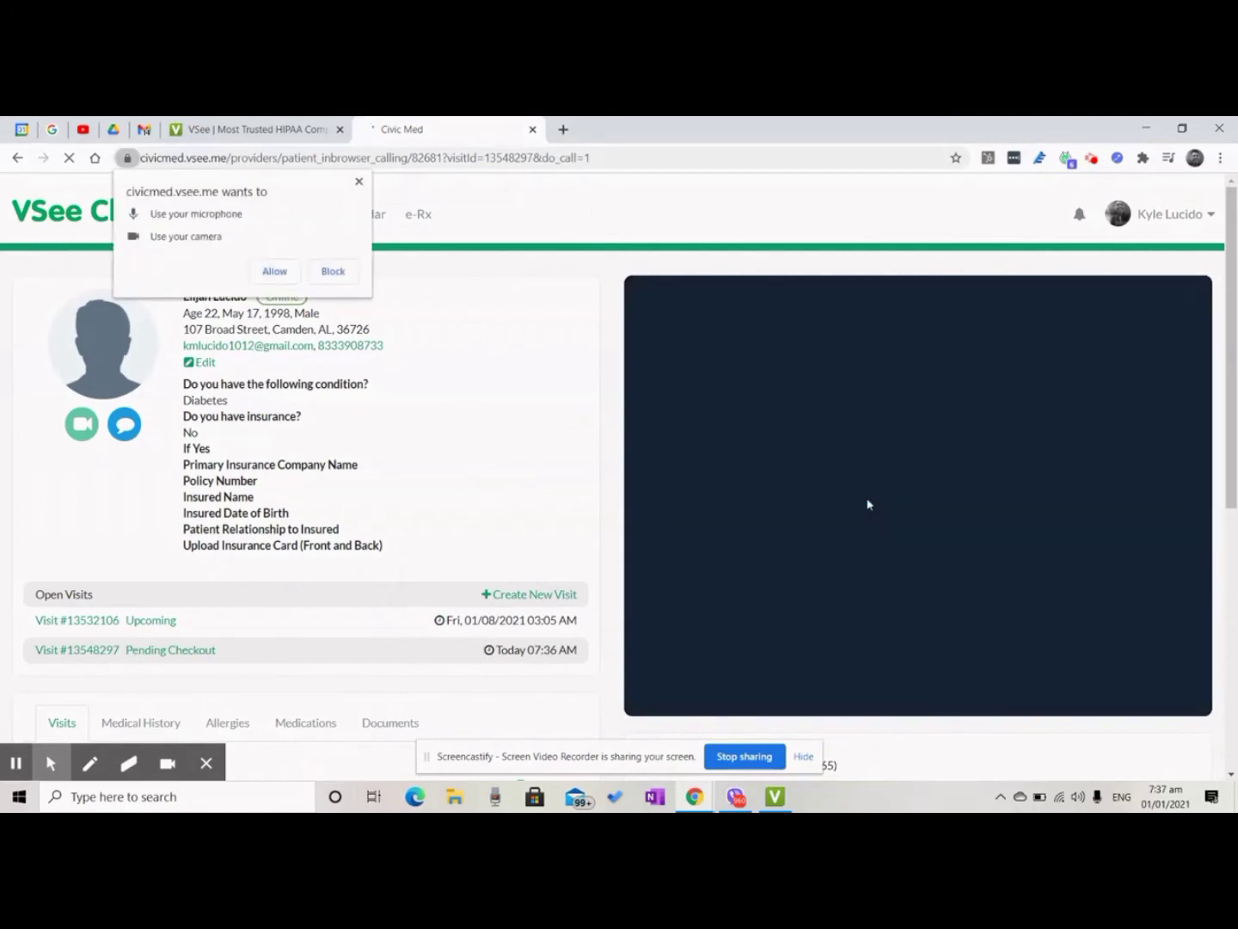
- Allow microphone and camera access, mute the mic, and join the call via I'm ready
click(274, 270)
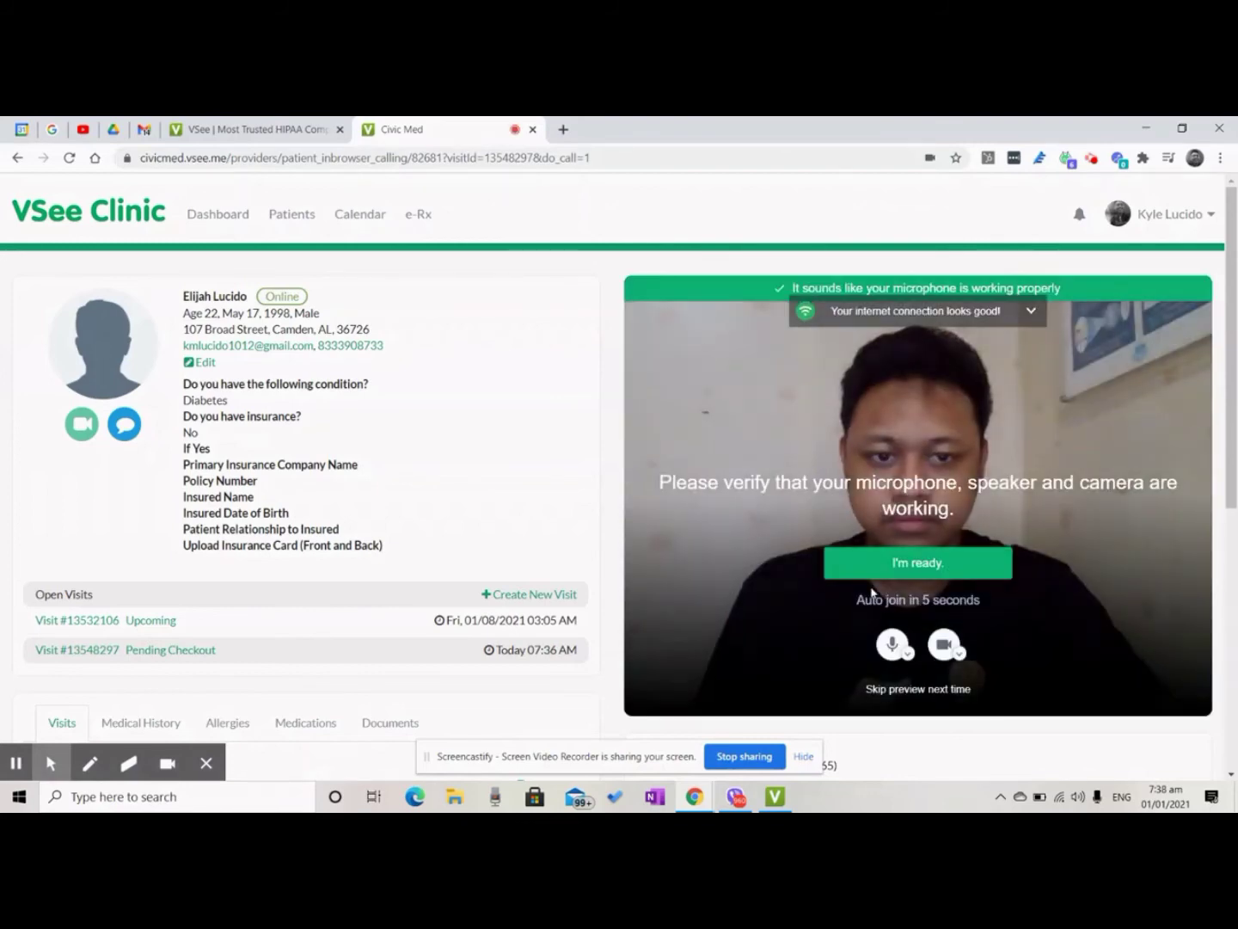
click(893, 643)
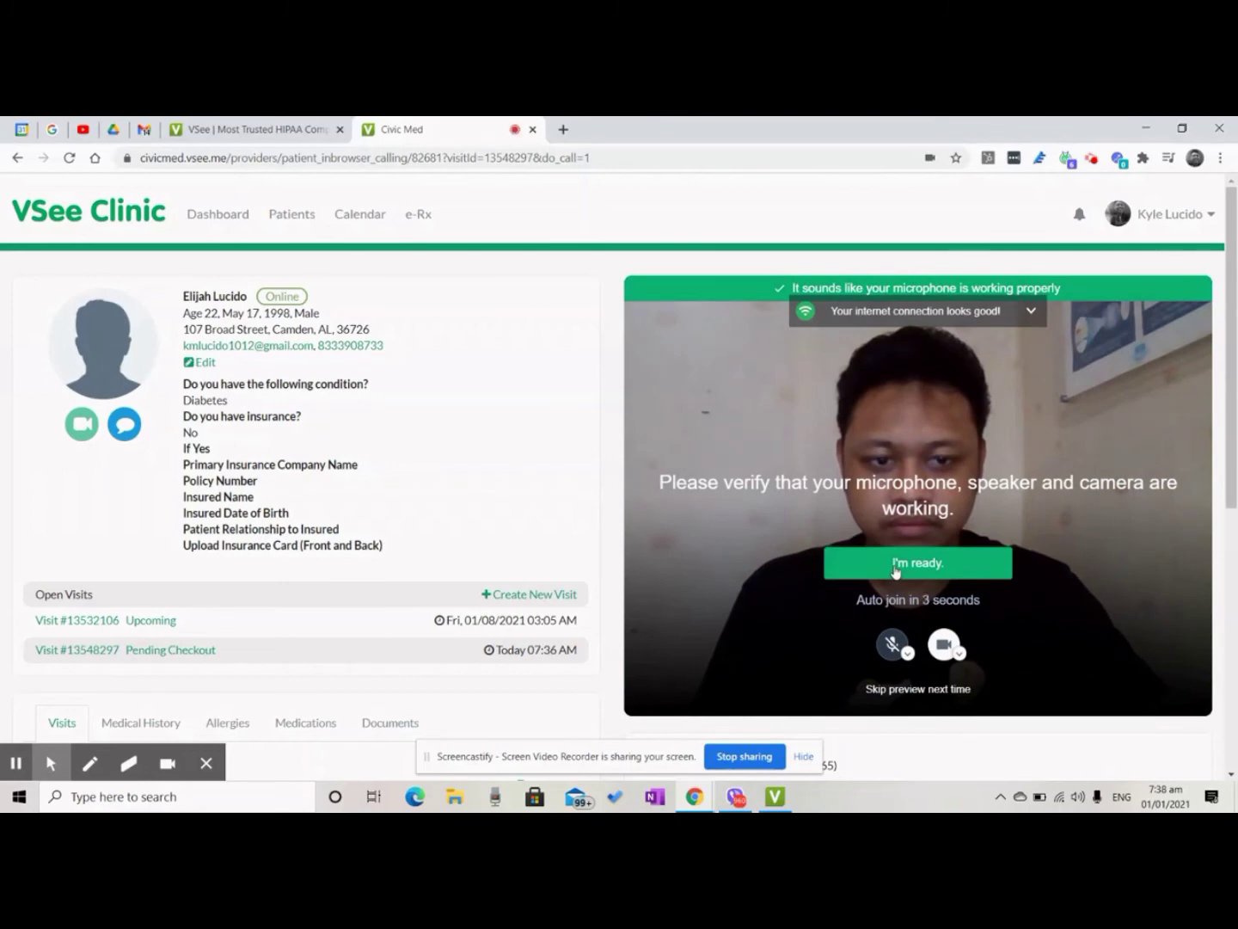
click(895, 567)
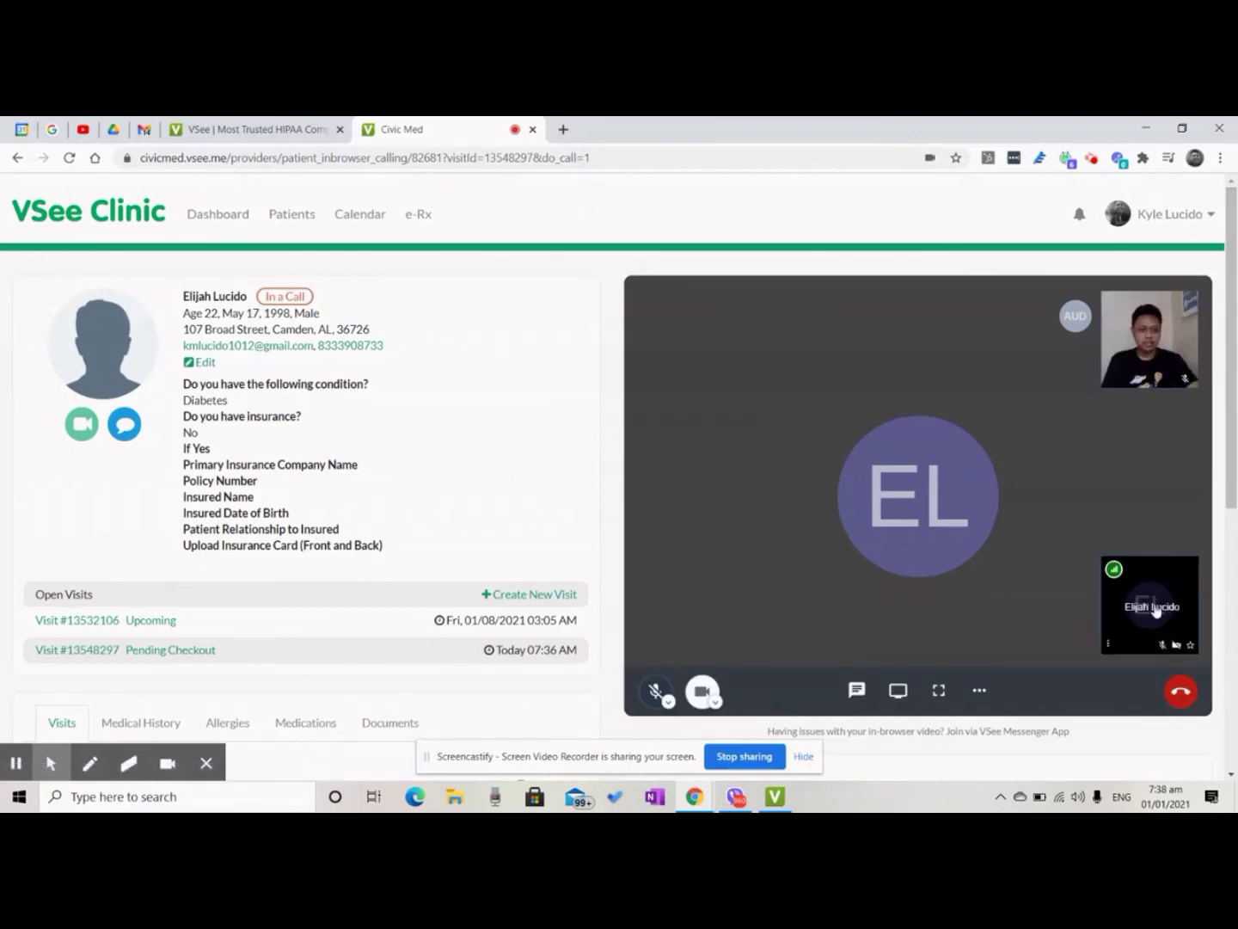
- Open the visit's Notes tab and finalize the notes with SIGN & SEND
scroll(484, 525, down, 3)
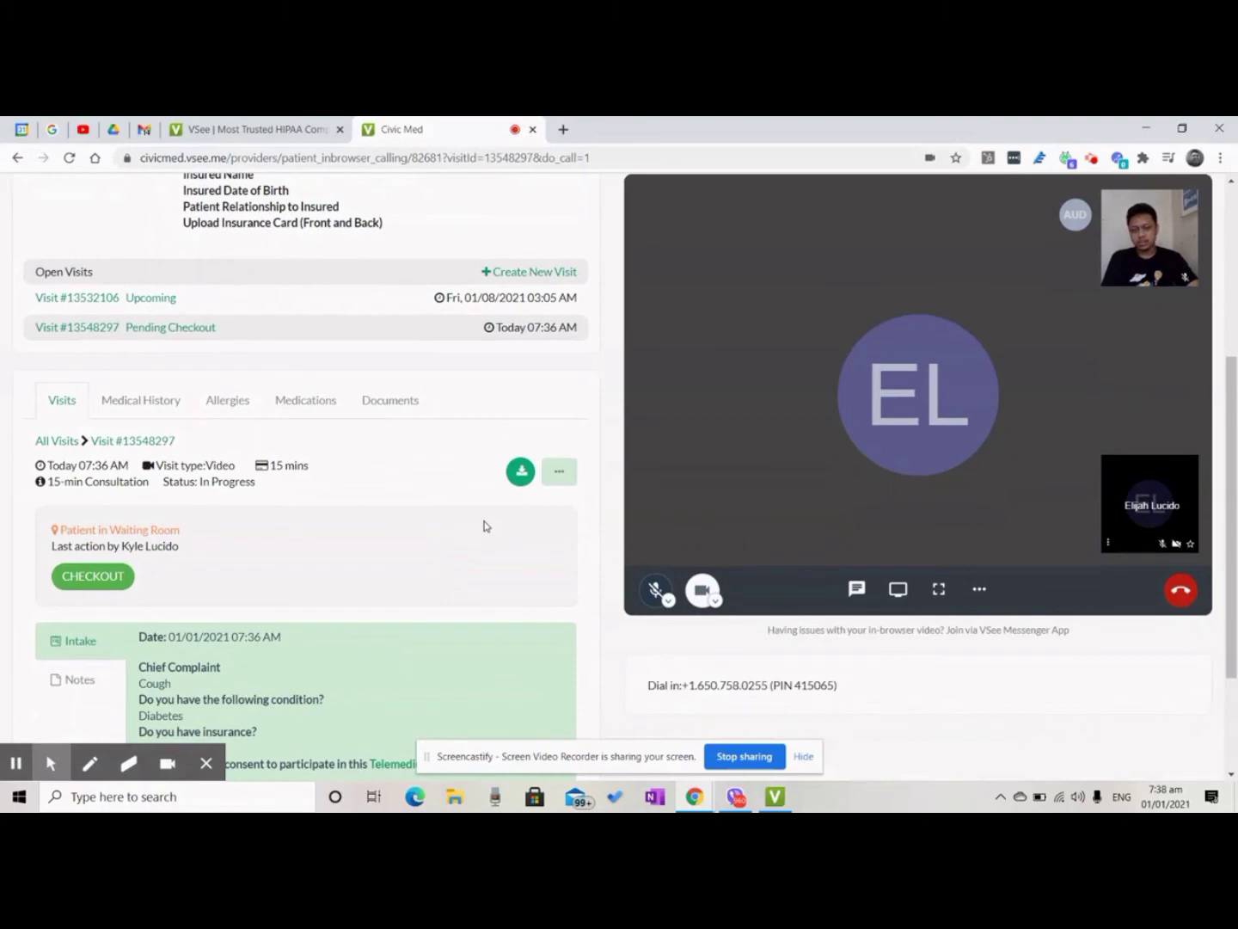
scroll(481, 526, down, 1)
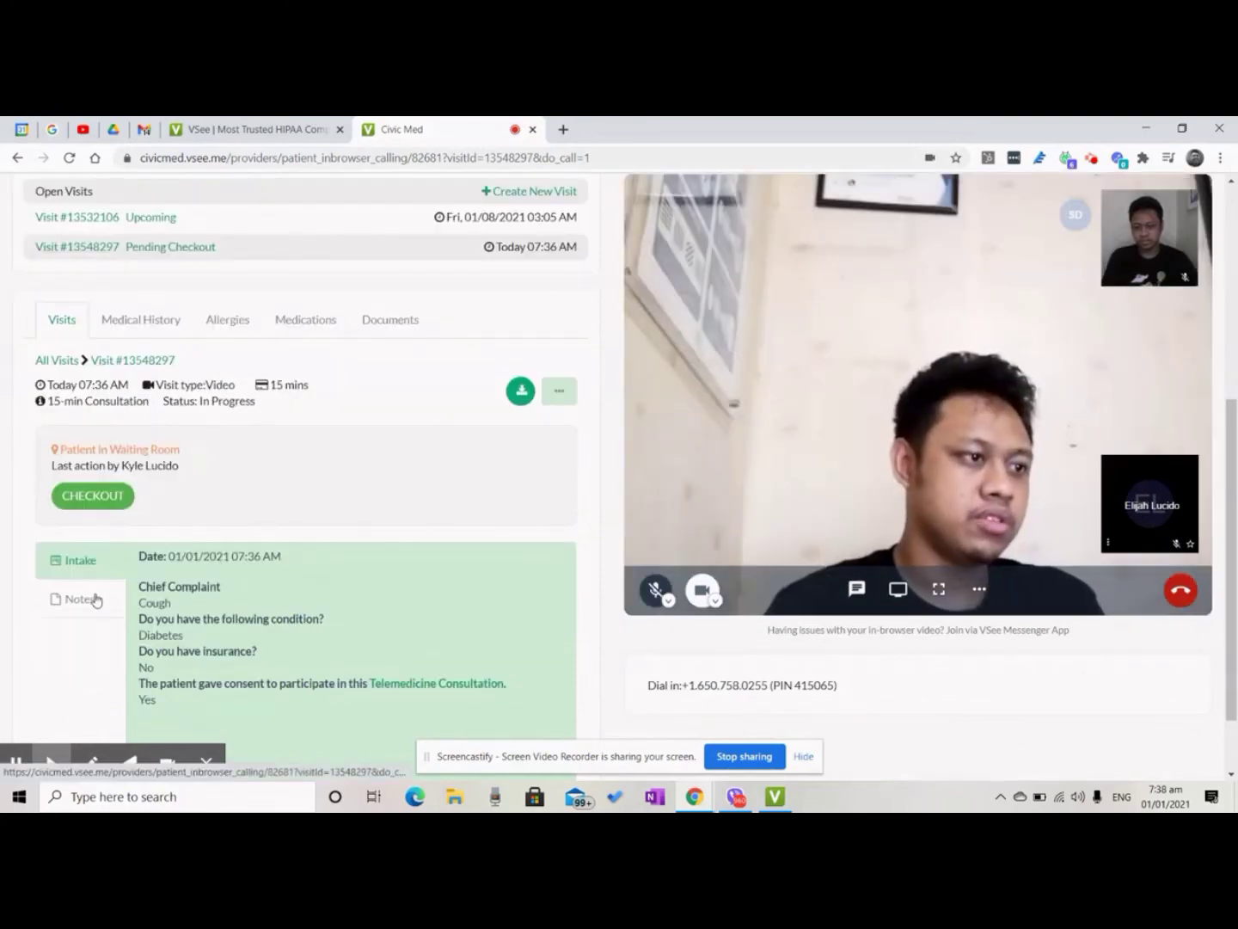
click(100, 607)
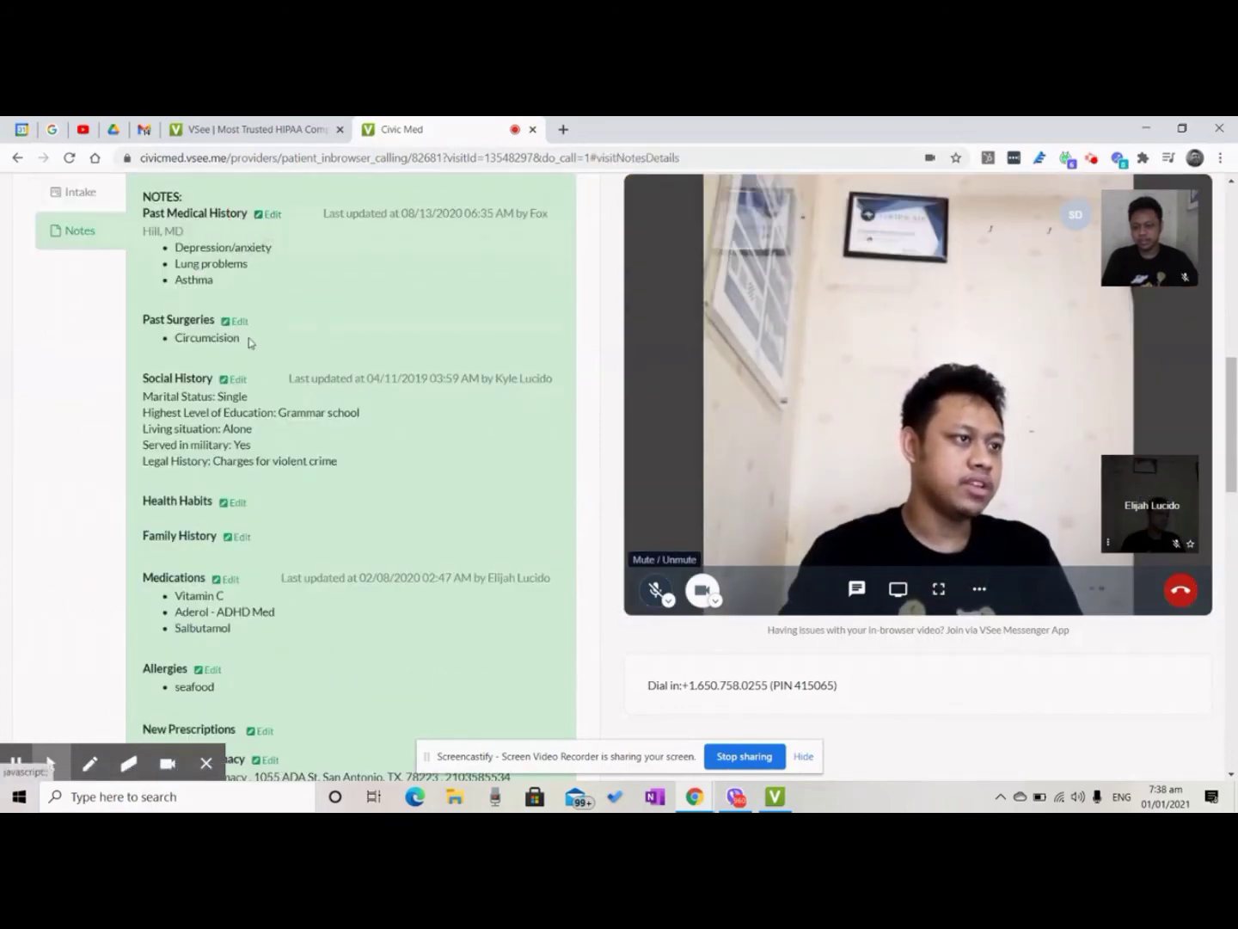
scroll(254, 396, down, 2)
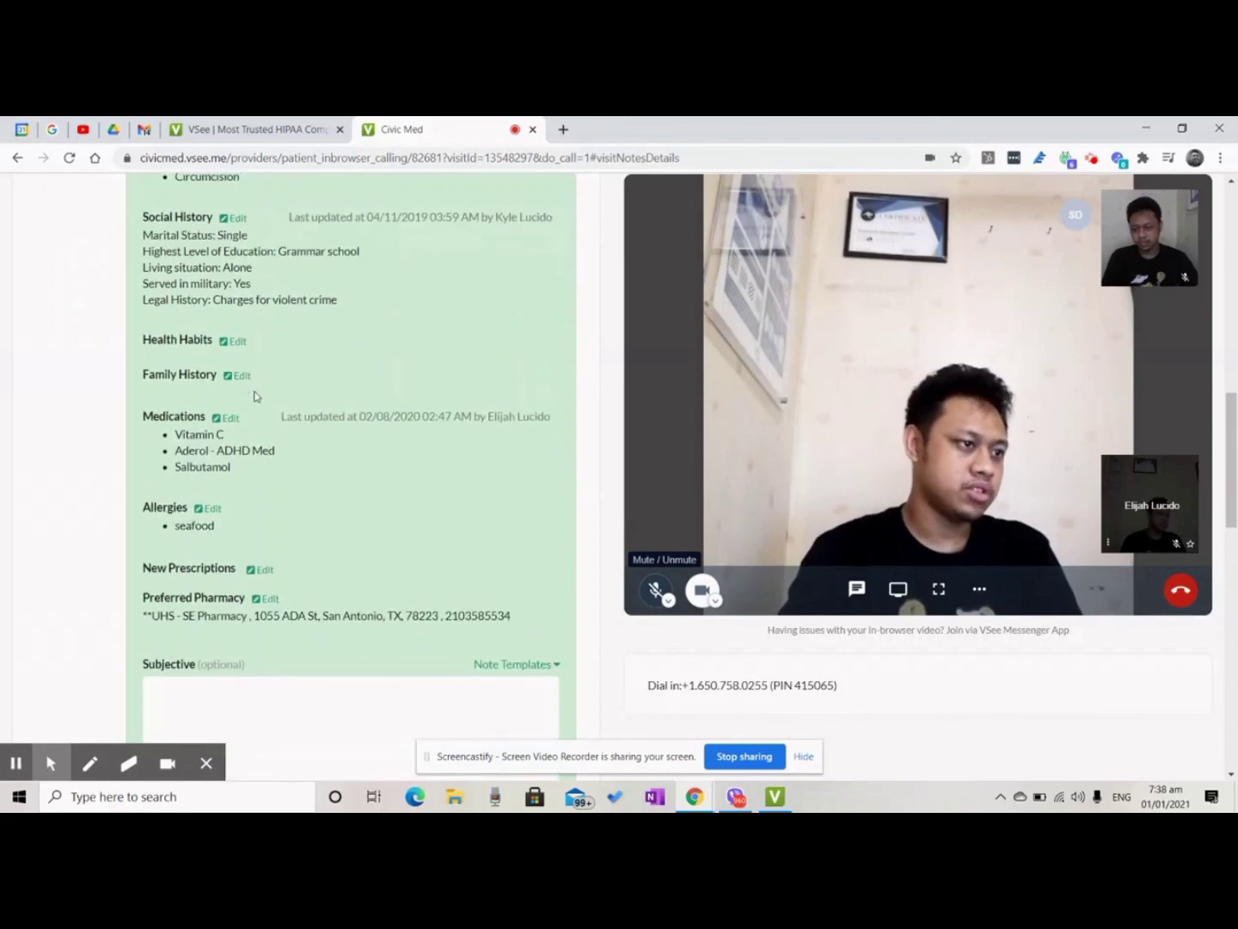
scroll(253, 396, down, 4)
scroll(258, 361, down, 5)
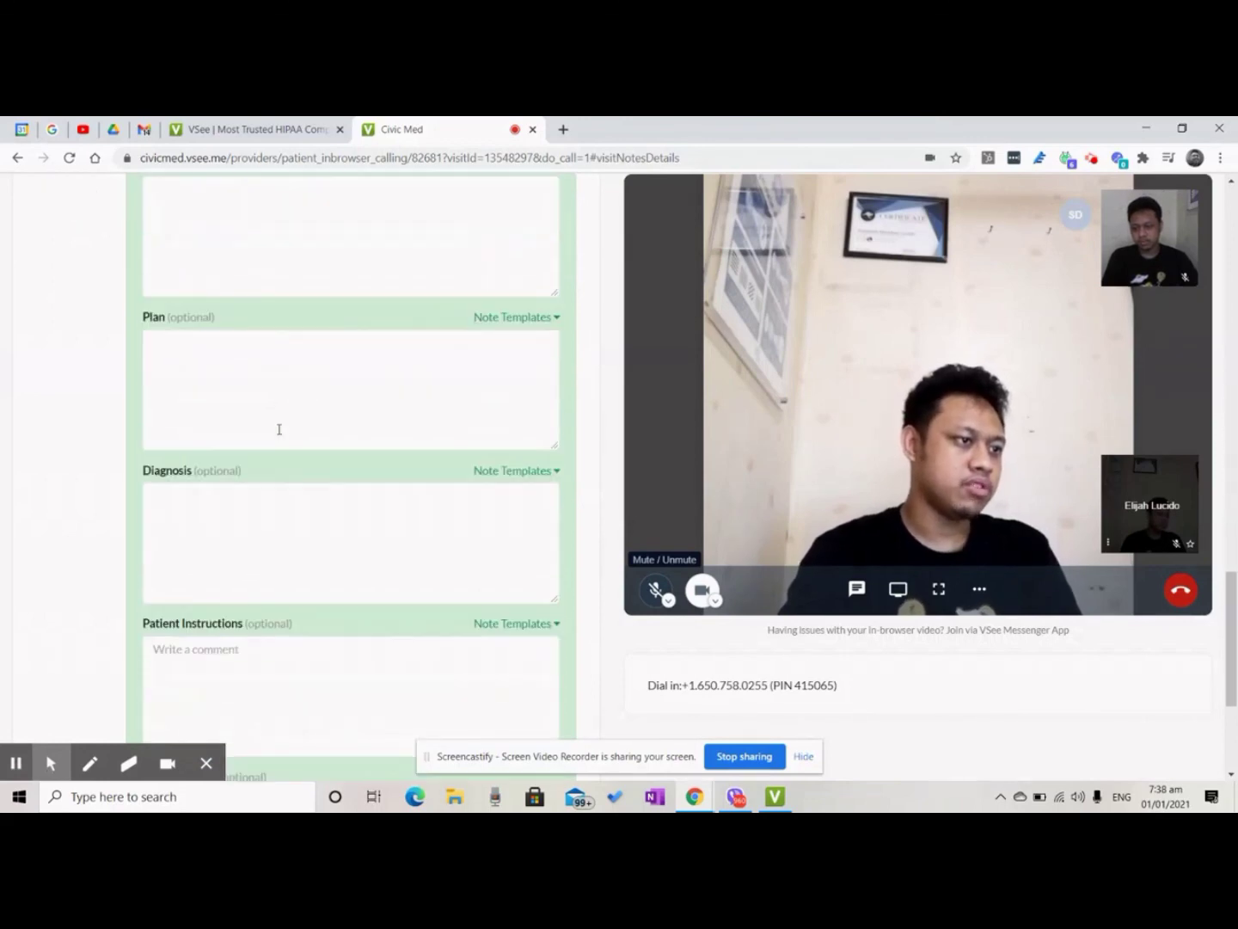
scroll(301, 516, down, 2)
scroll(321, 525, down, 2)
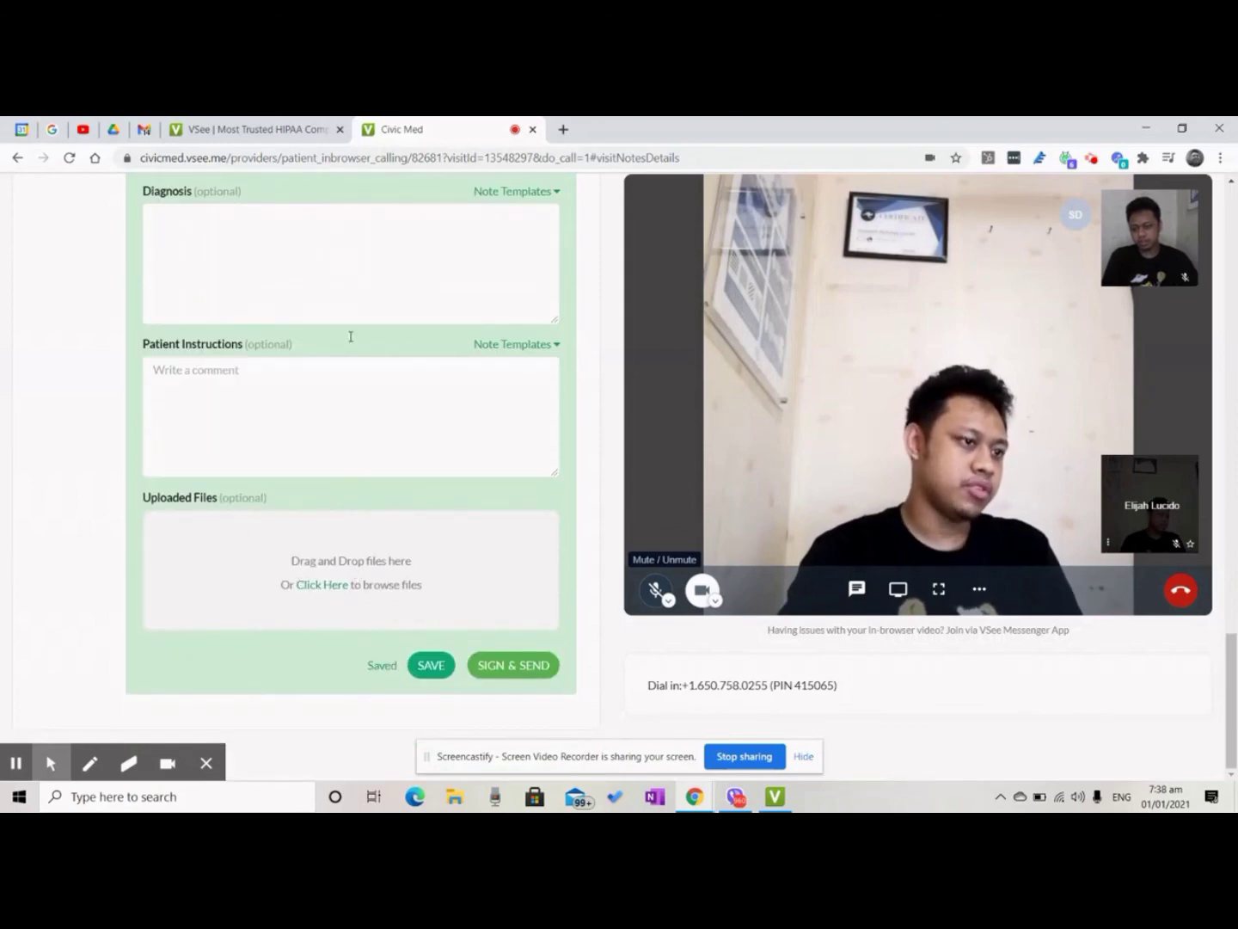
click(515, 668)
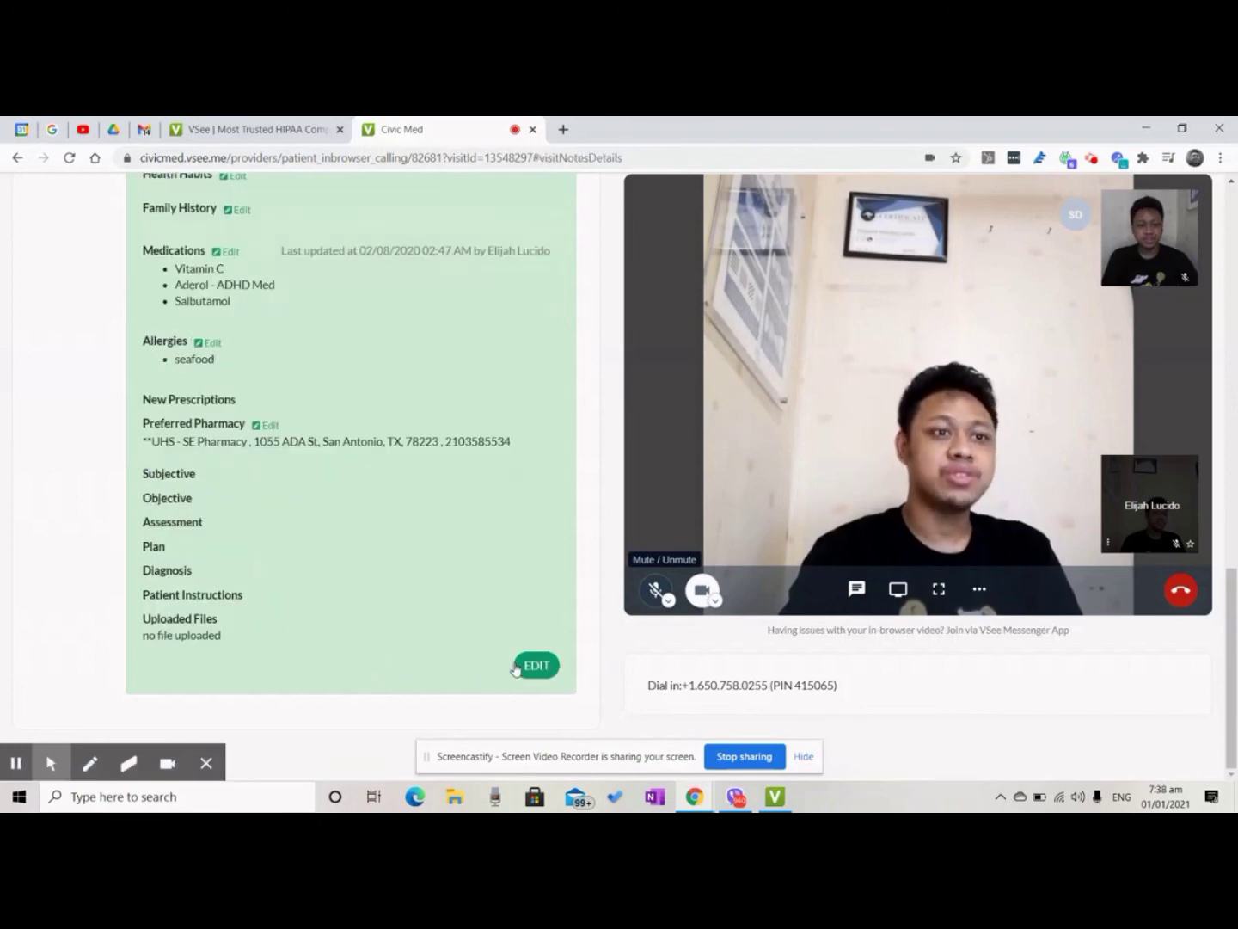